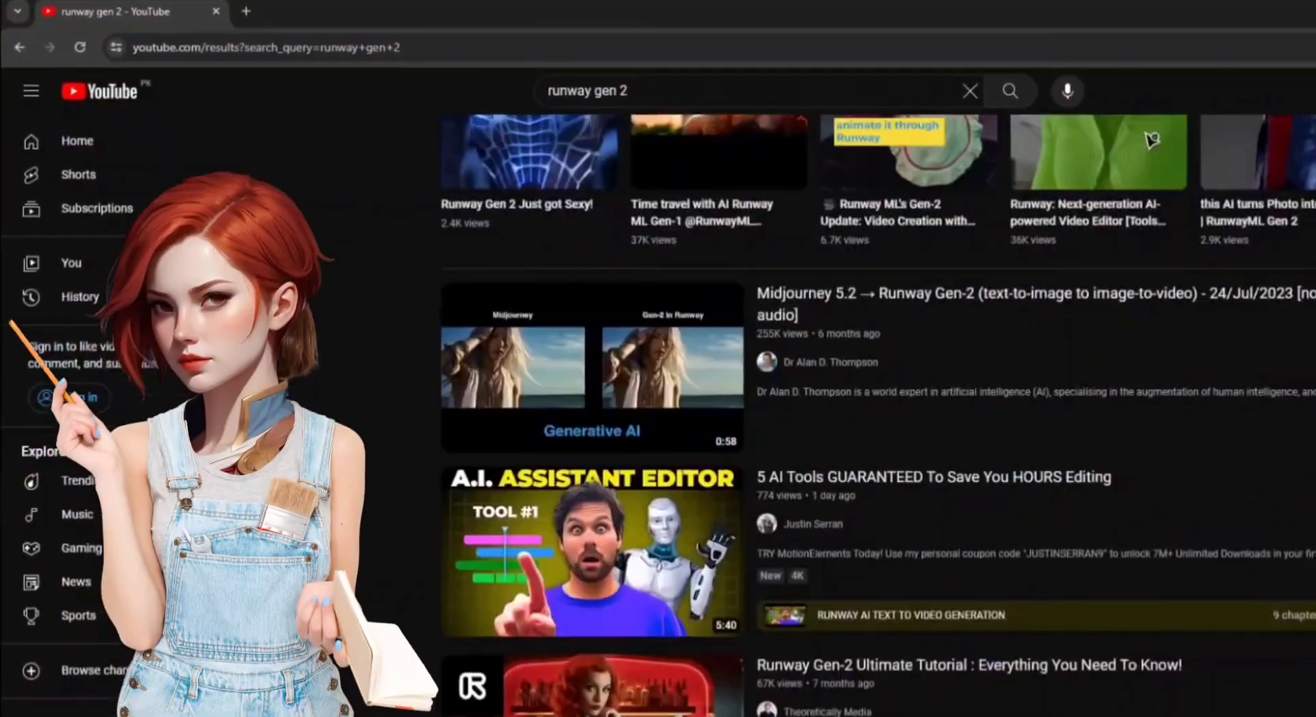
# - Scroll through ChatGPT's Harmony story to Scene 5, then enlarge the Midjourney astronaut grid in Discord
pyautogui.scroll(-10, 877, 411)
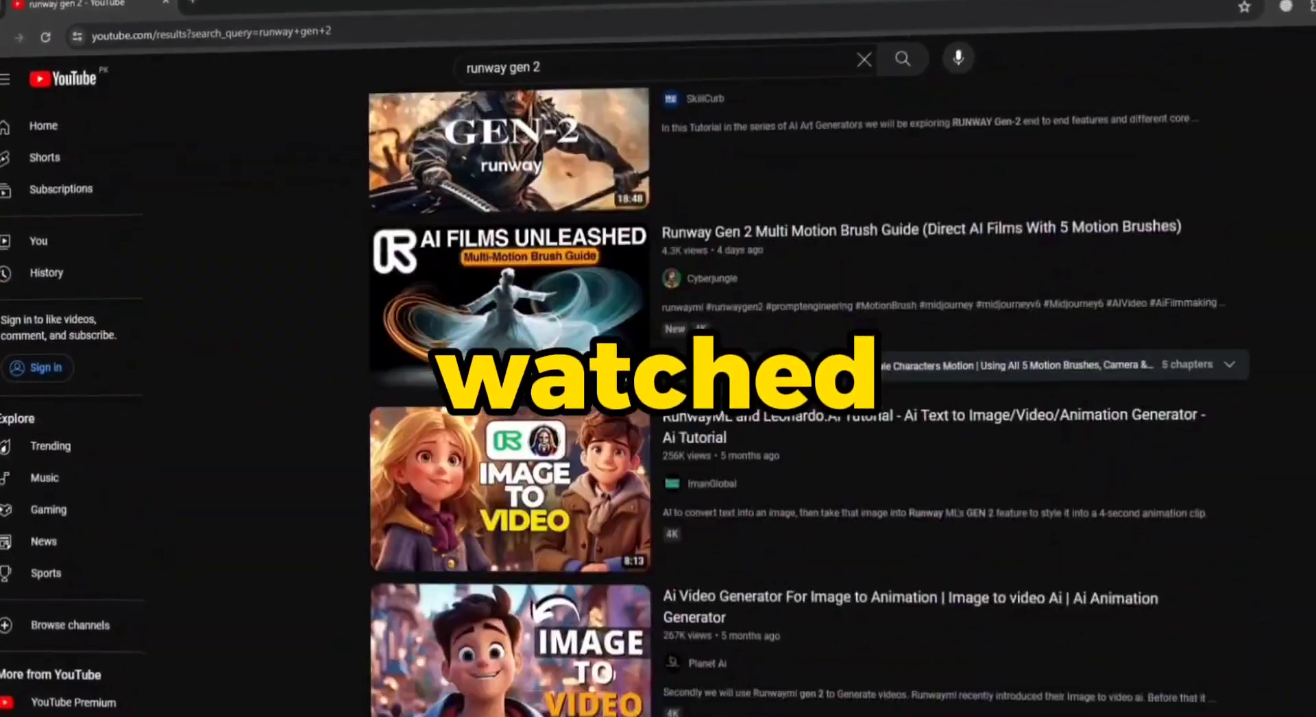
pyautogui.scroll(-10, 1274, 391)
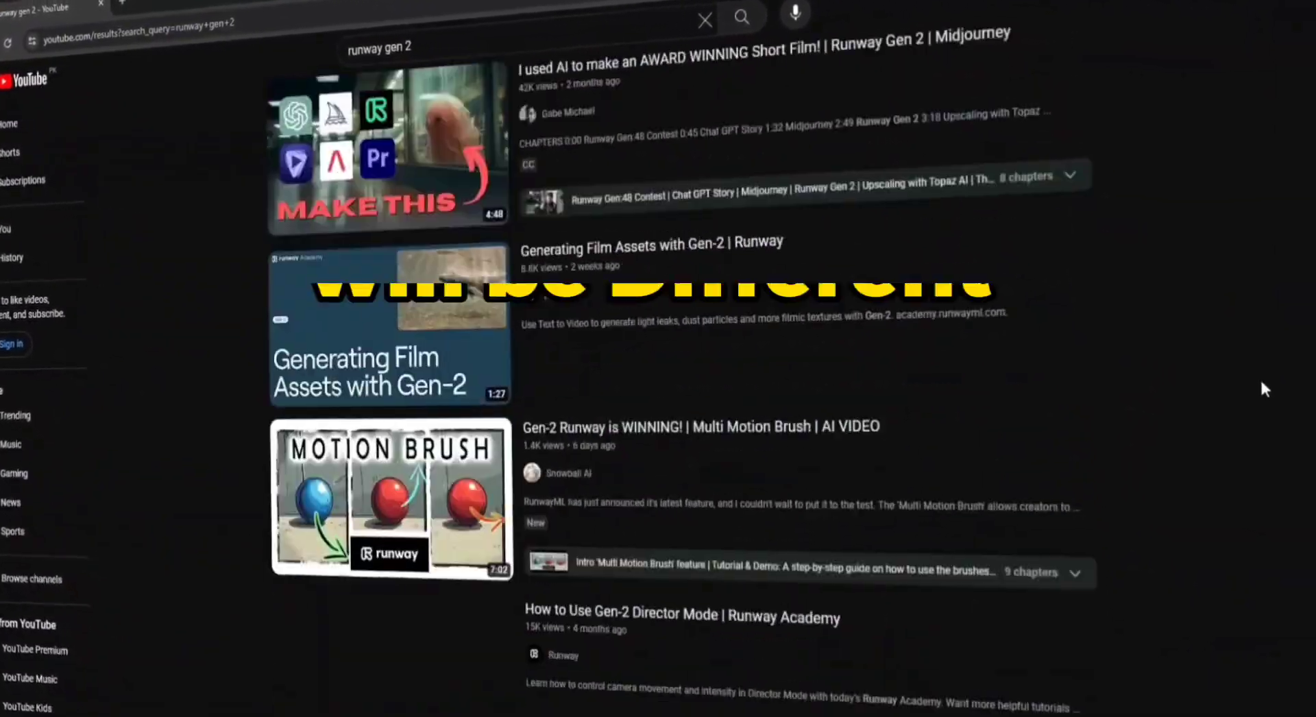
pyautogui.scroll(-5, 1257, 377)
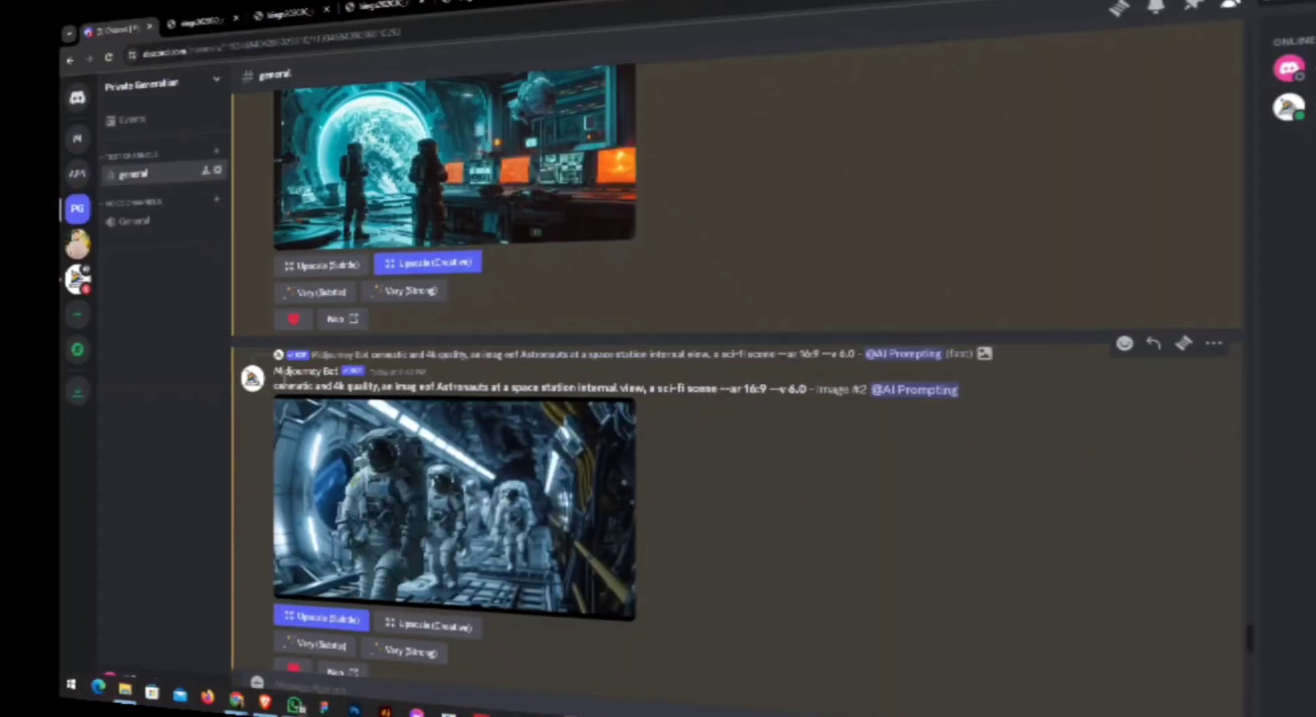
pyautogui.scroll(-10, 686, 377)
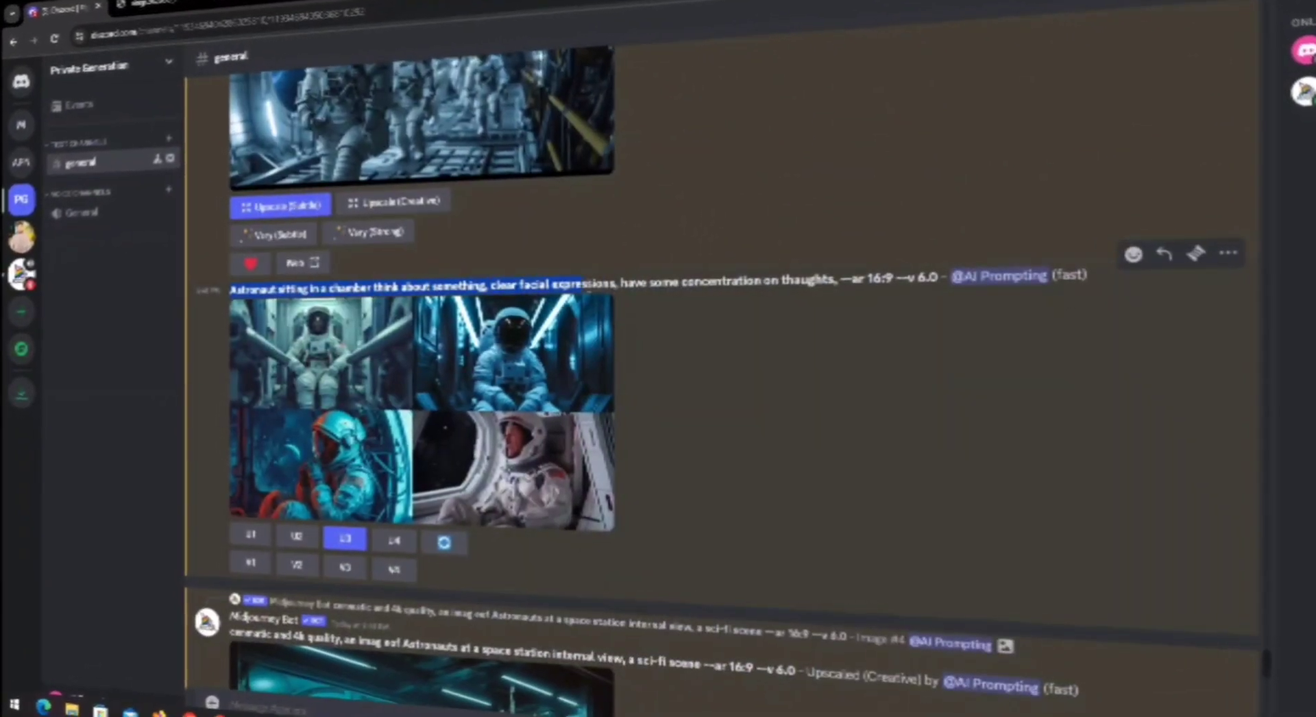
pyautogui.click(409, 473)
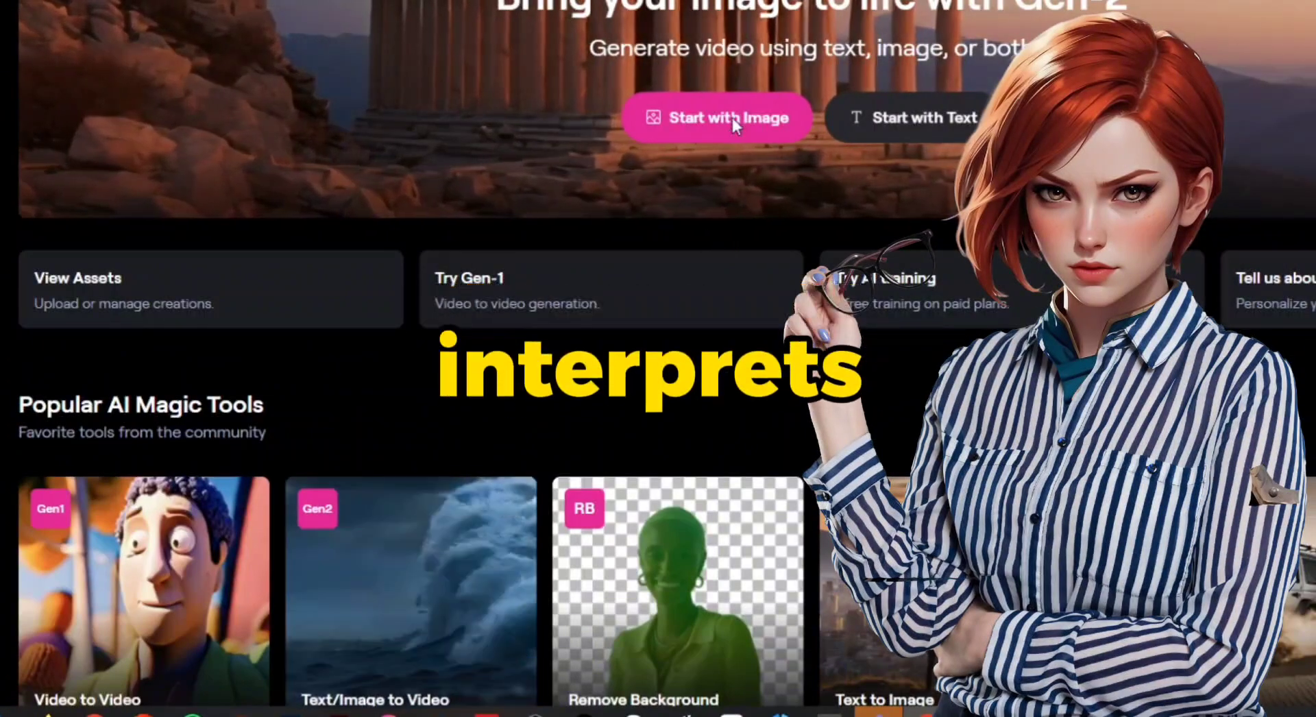
# - Choose 'Start with Image' on Runway's home dashboard to launch Gen-2 image-to-video
pyautogui.click(732, 118)
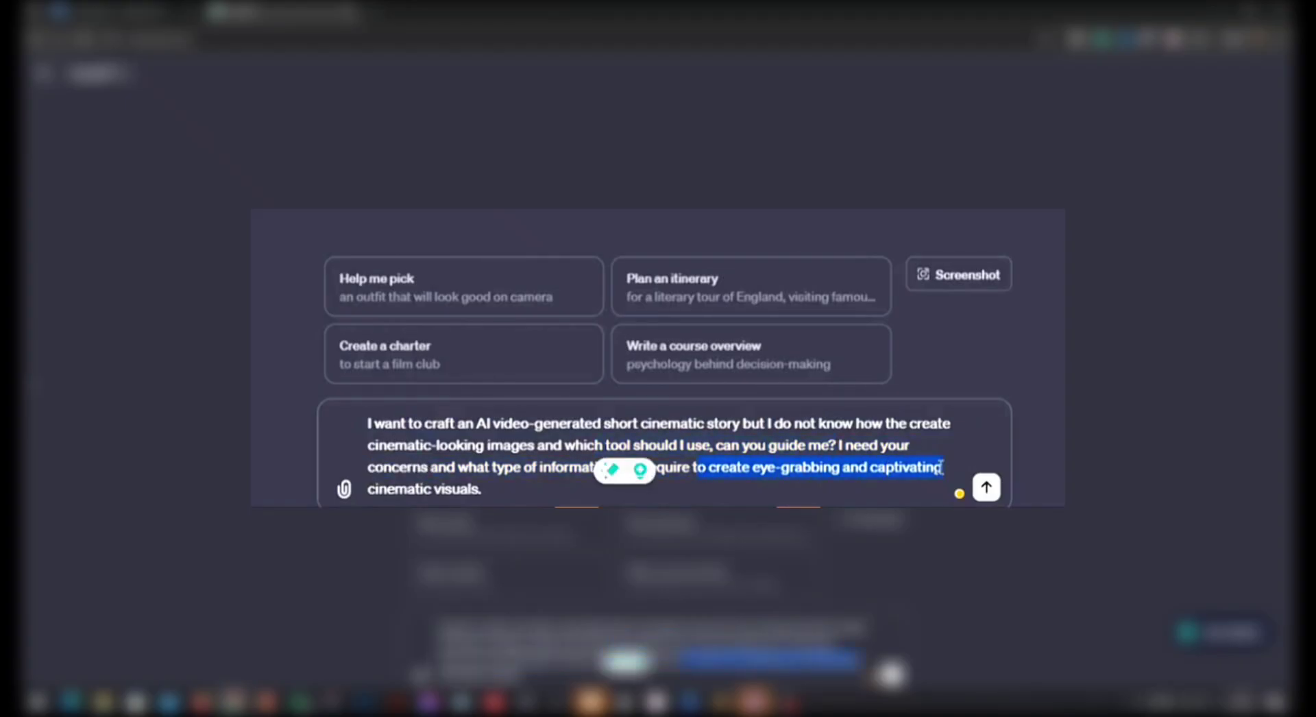
# - Select the whole drafted cinematic short-film guidance prompt in ChatGPT's message box
pyautogui.hotkey('ctrl', 'a')
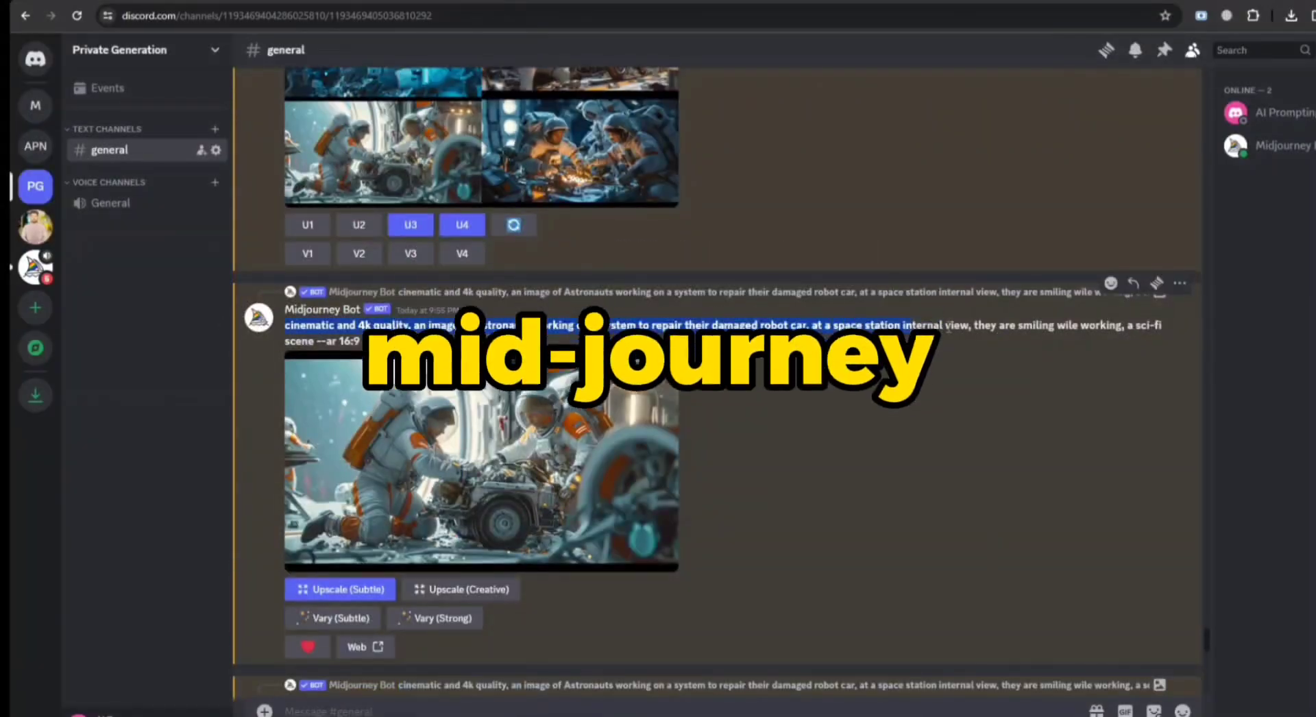
pyautogui.scroll(-5, 715, 447)
pyautogui.scroll(-10, 715, 446)
pyautogui.click(472, 425)
pyautogui.press('Escape')
pyautogui.scroll(-4, 791, 492)
pyautogui.click(452, 507)
pyautogui.click(1090, 370)
pyautogui.moveTo(493, 370); pyautogui.dragTo(676, 368)
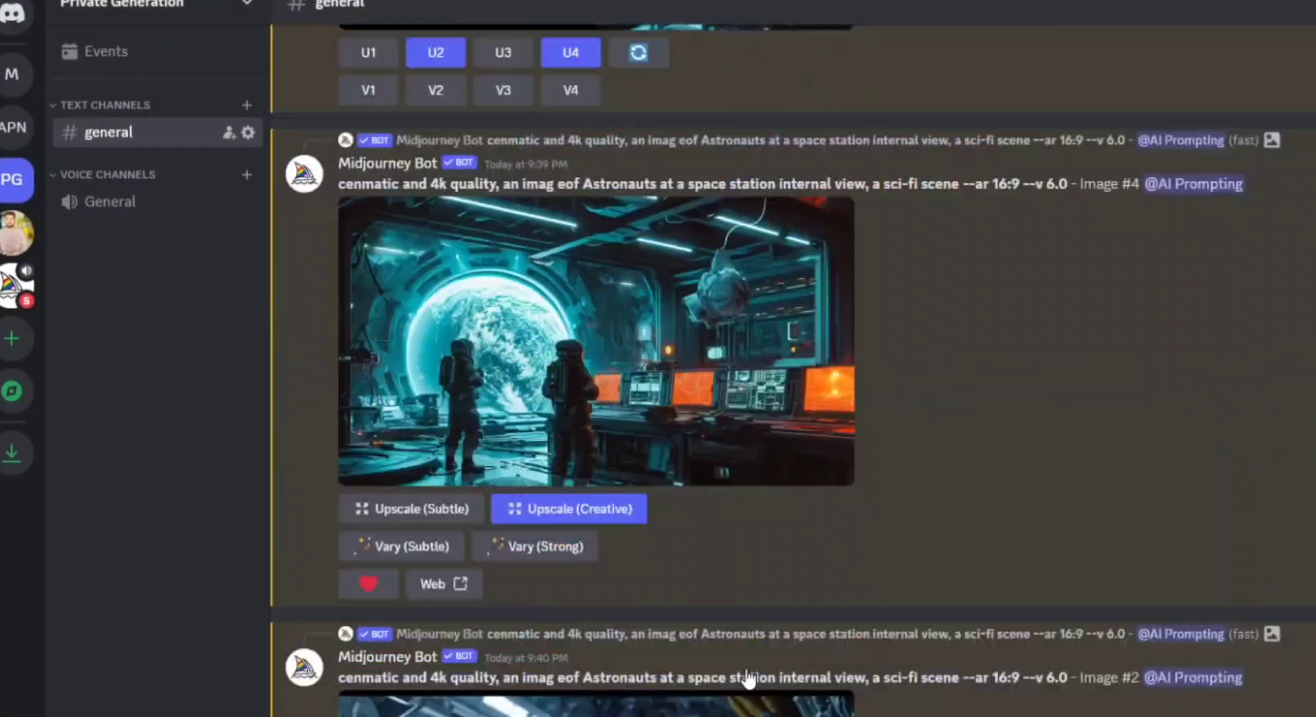
pyautogui.scroll(-10, 747, 678)
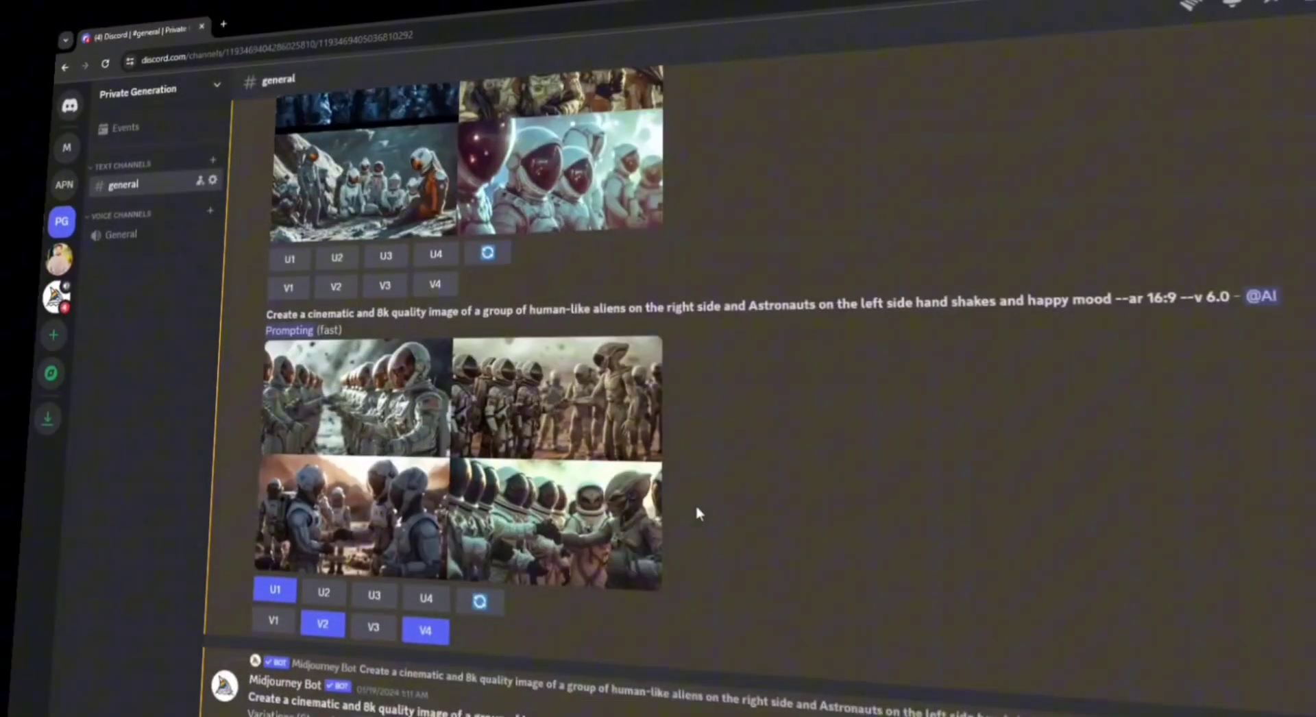
pyautogui.scroll(-2, 696, 514)
pyautogui.scroll(-4, 509, 301)
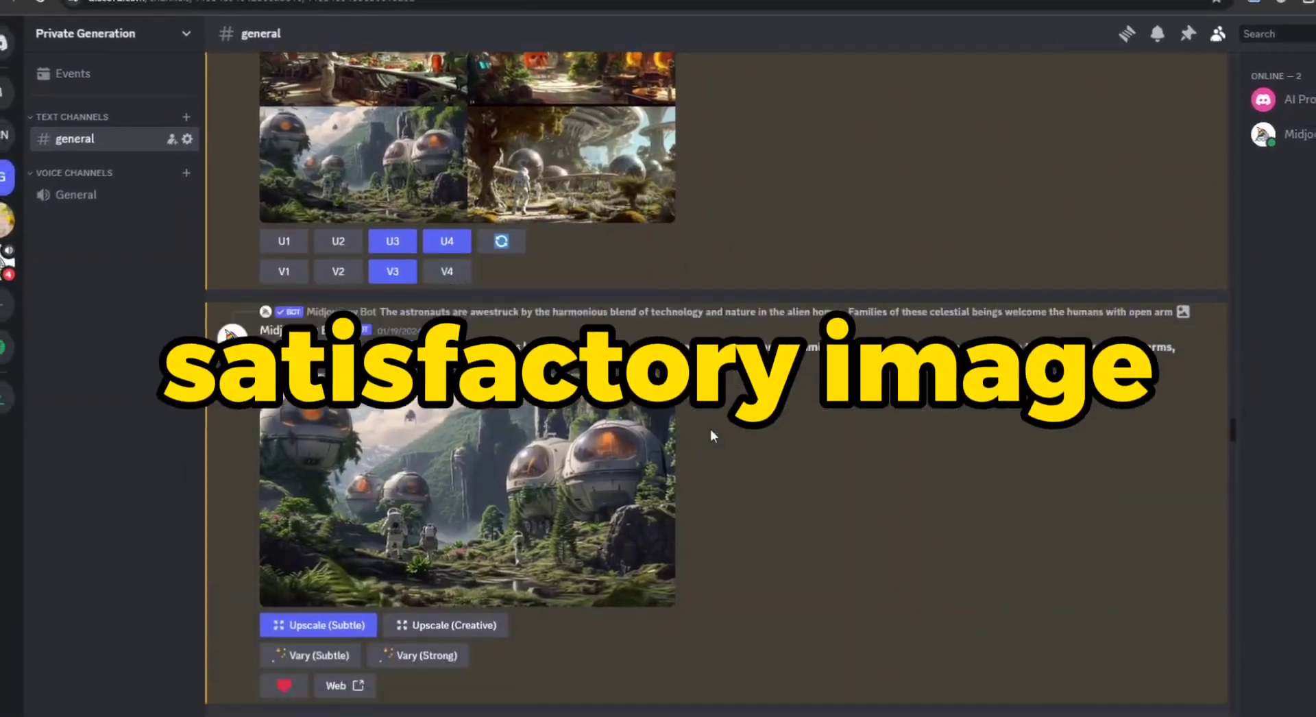
pyautogui.scroll(-10, 712, 436)
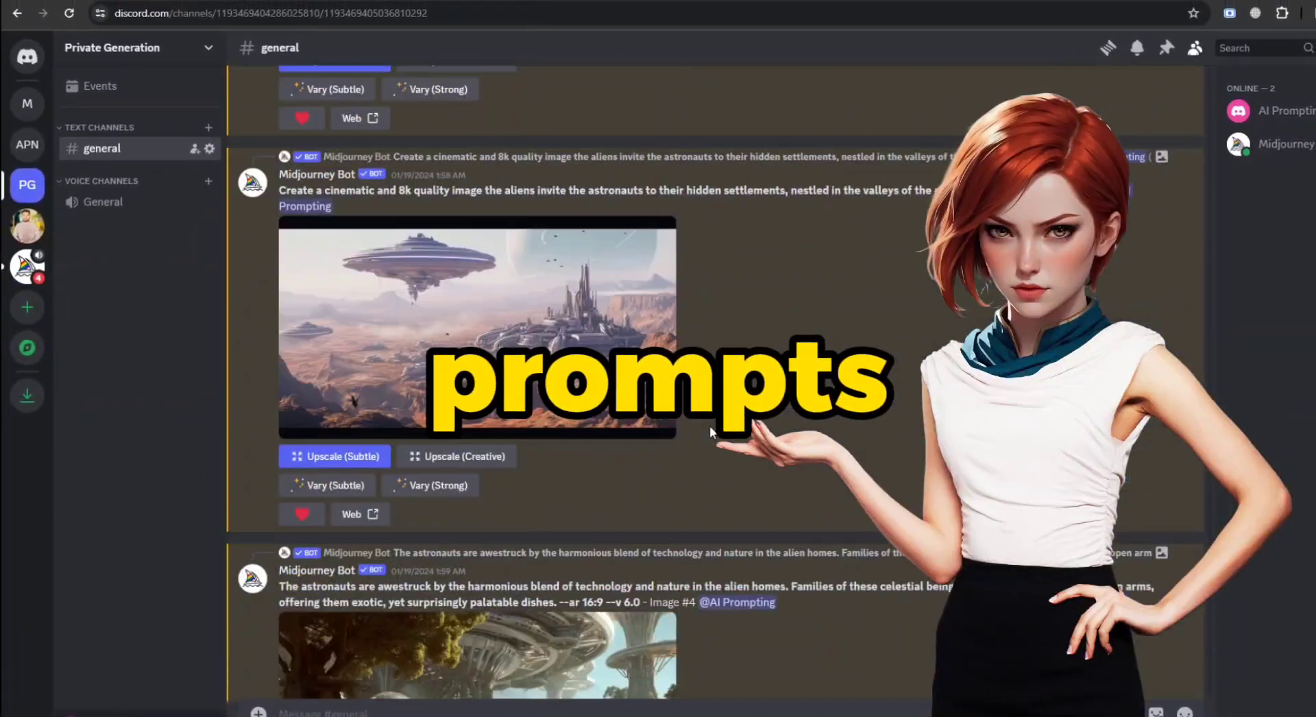
# - Switch Gen-2 to Image mode and upload a scene still from the downloaded Images folder
pyautogui.scroll(-5, 709, 426)
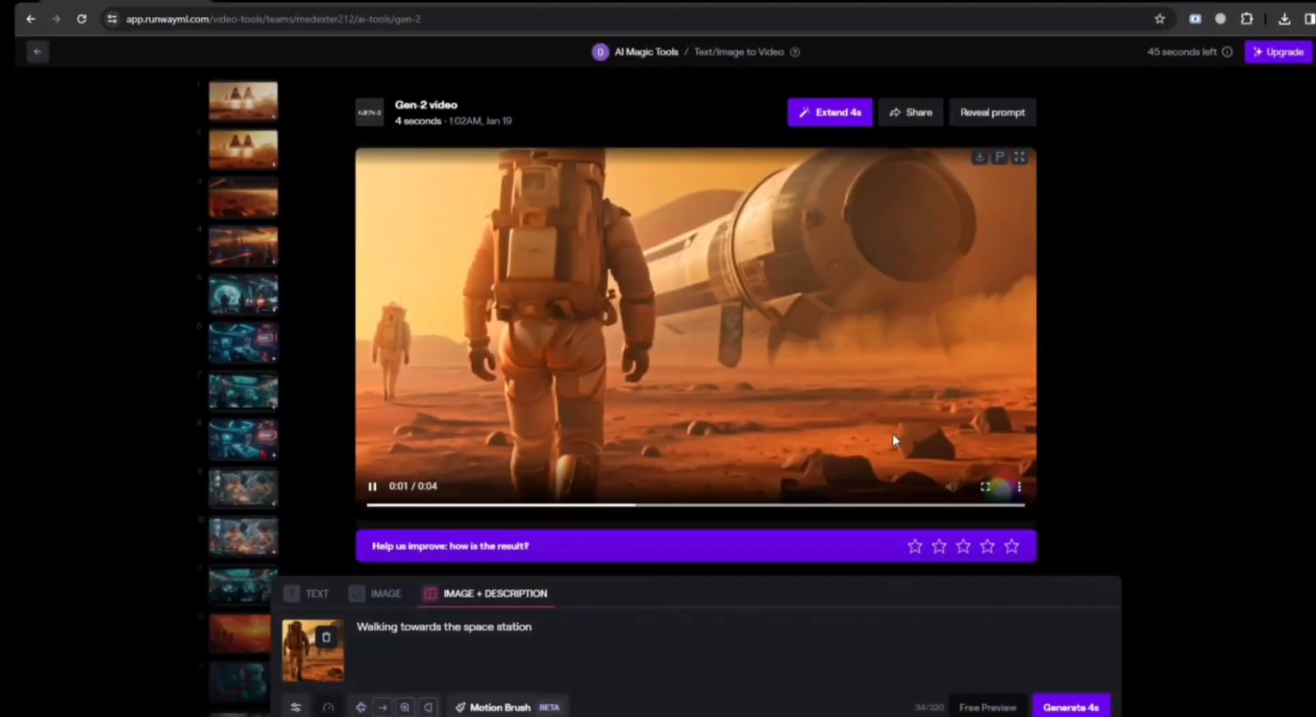
pyautogui.scroll(-5, 892, 433)
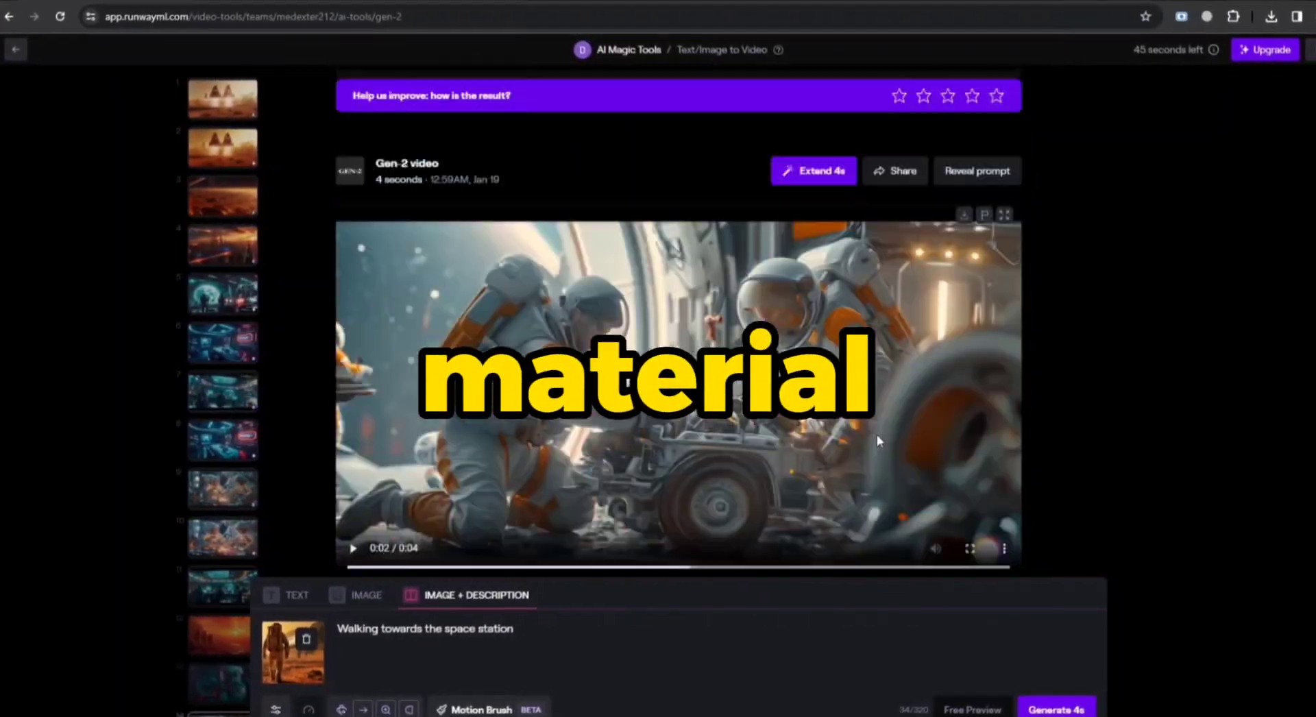
pyautogui.scroll(15, 870, 433)
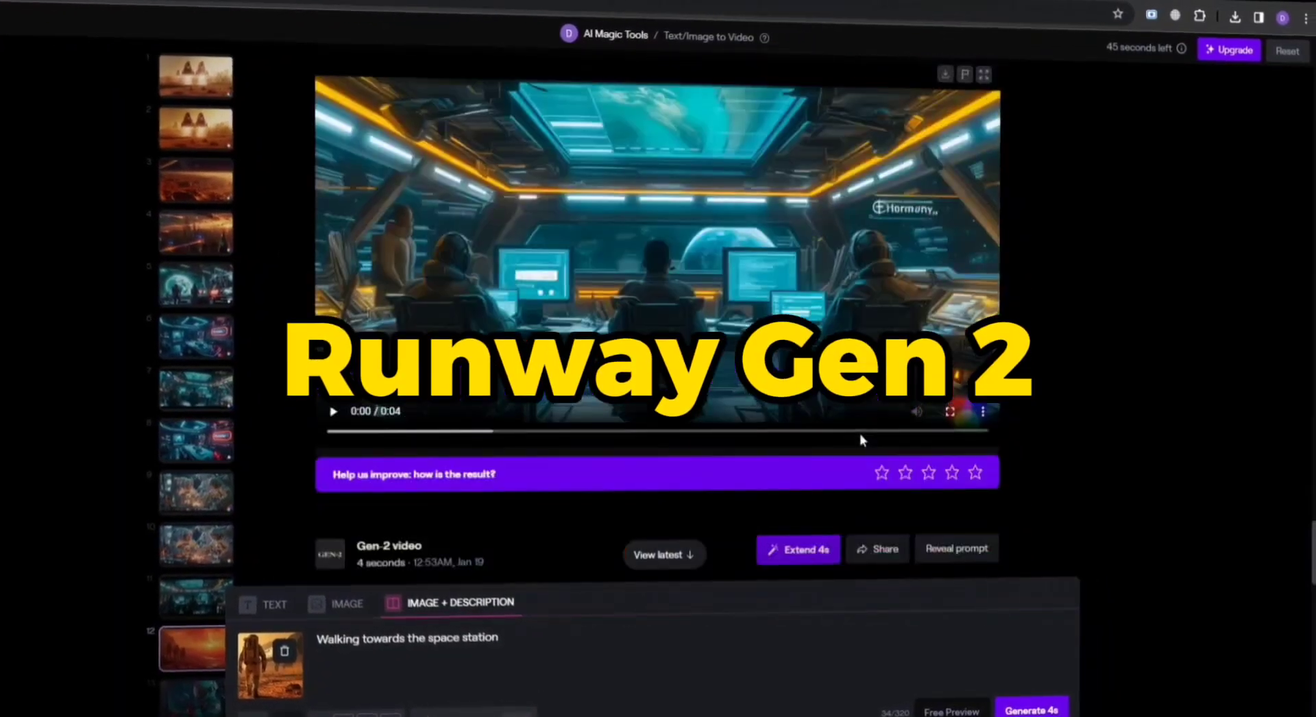
pyautogui.scroll(-15, 859, 433)
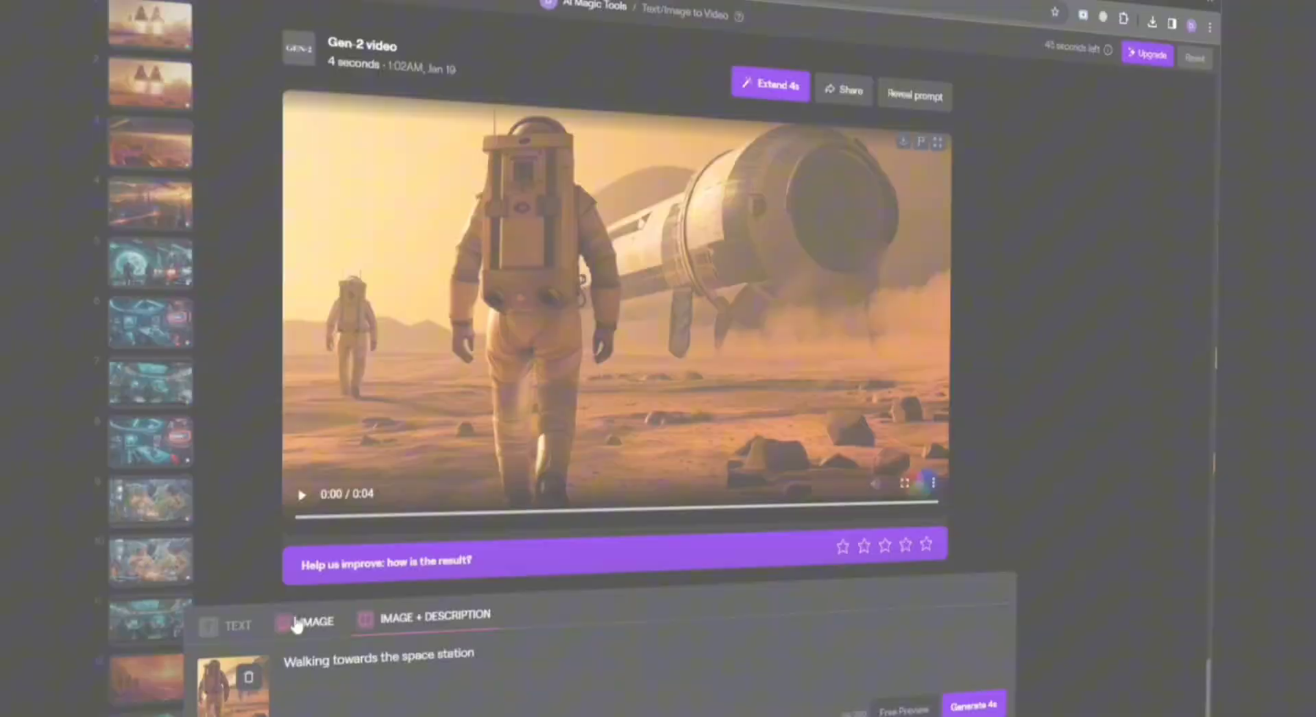
pyautogui.click(297, 623)
pyautogui.click(608, 632)
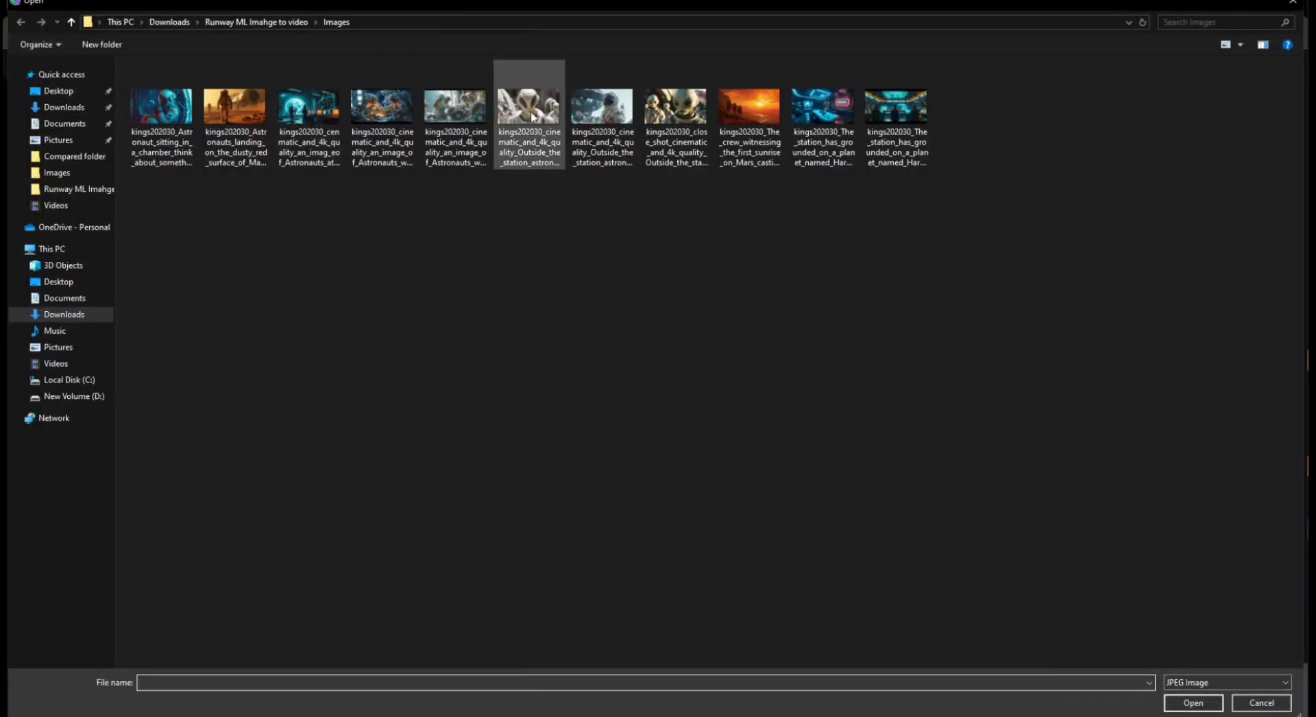
pyautogui.click(676, 118)
pyautogui.press('Return')
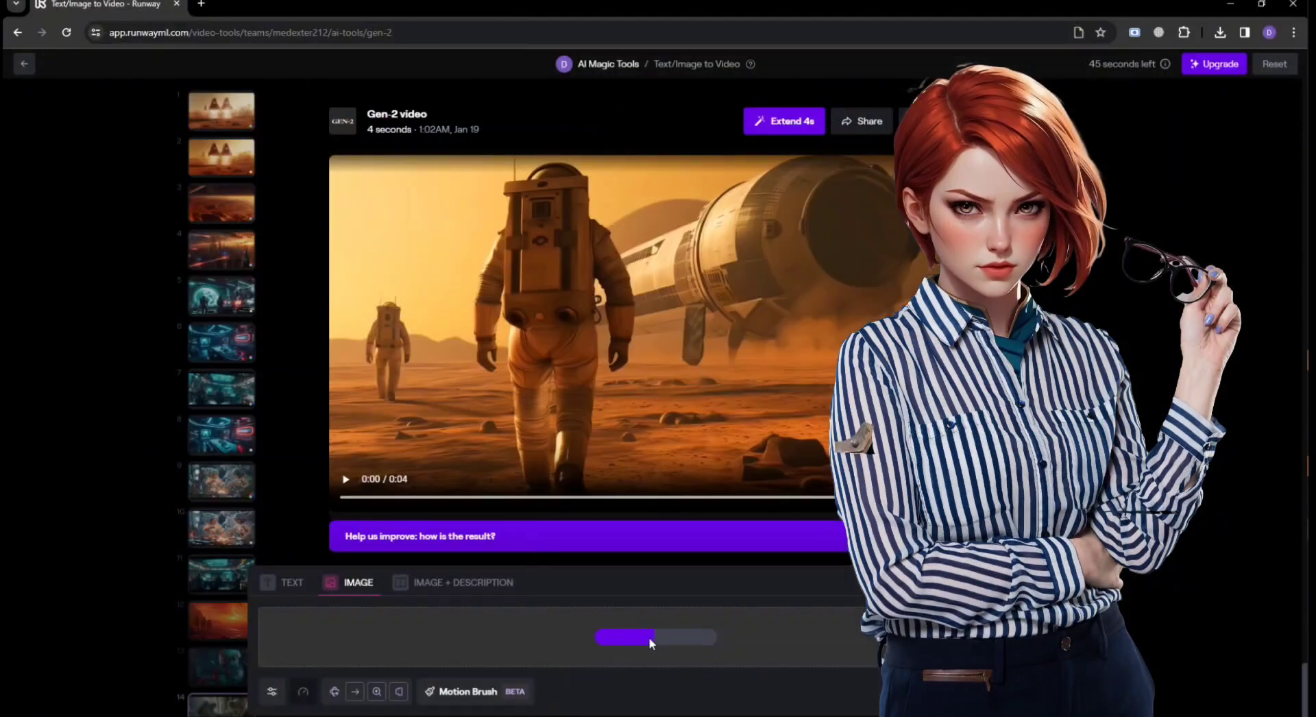
# - Set camera motion to horizontal 0.8, pan 1.0, zoom -2.6 and append ', still watching' to the prompt
pyautogui.click(334, 691)
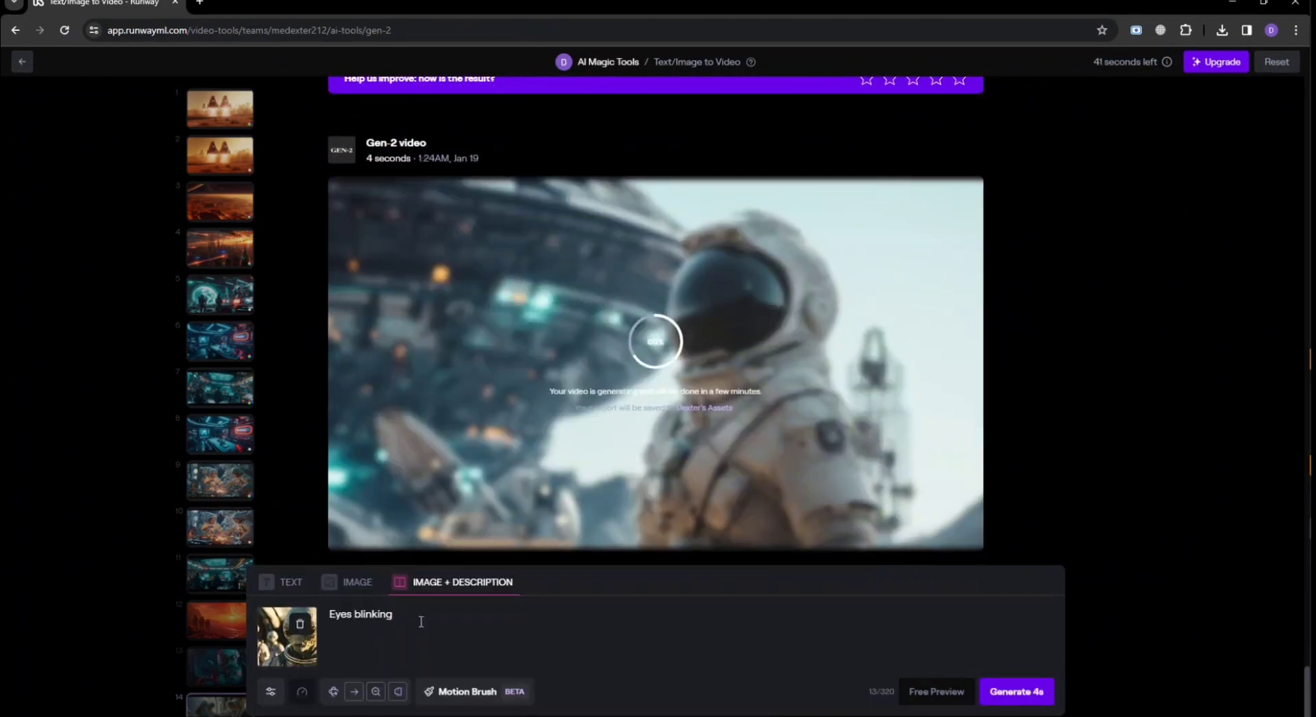
pyautogui.write(', still watching')
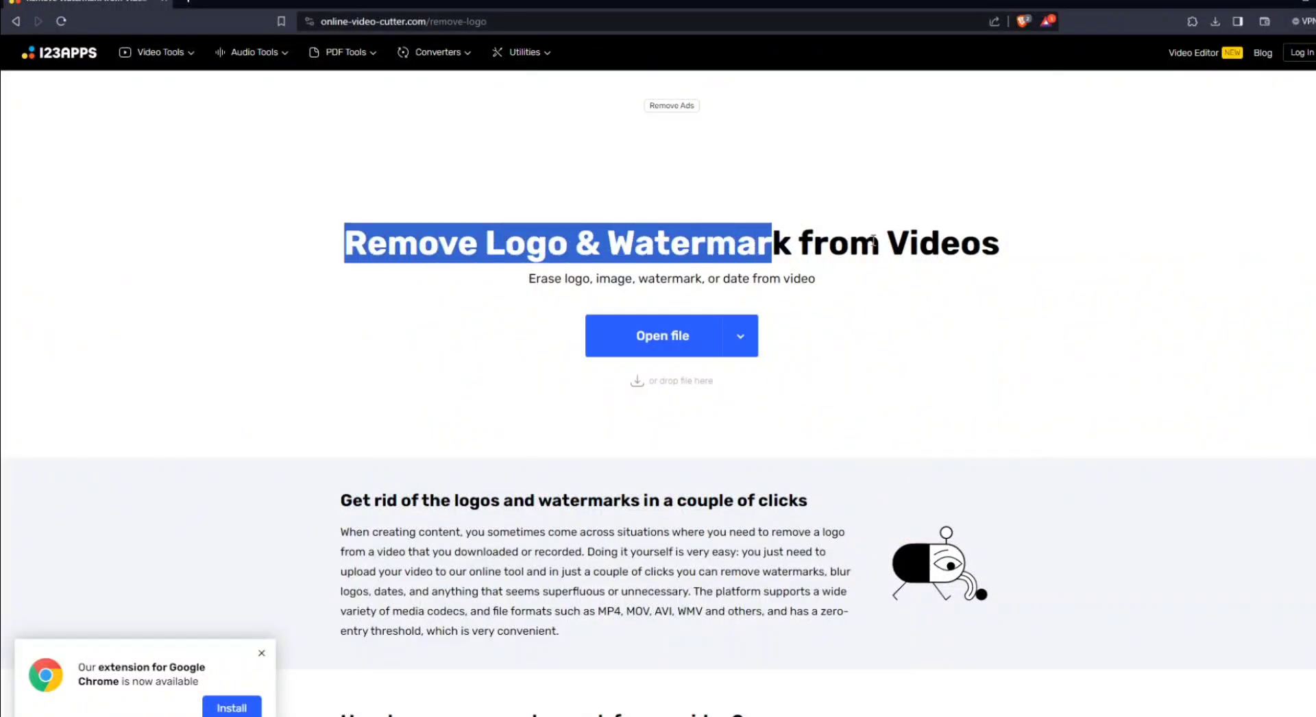
# - Load the Walking clip into the logo remover and save a watermark-free copy
pyautogui.moveTo(874, 240); pyautogui.dragTo(1062, 244)
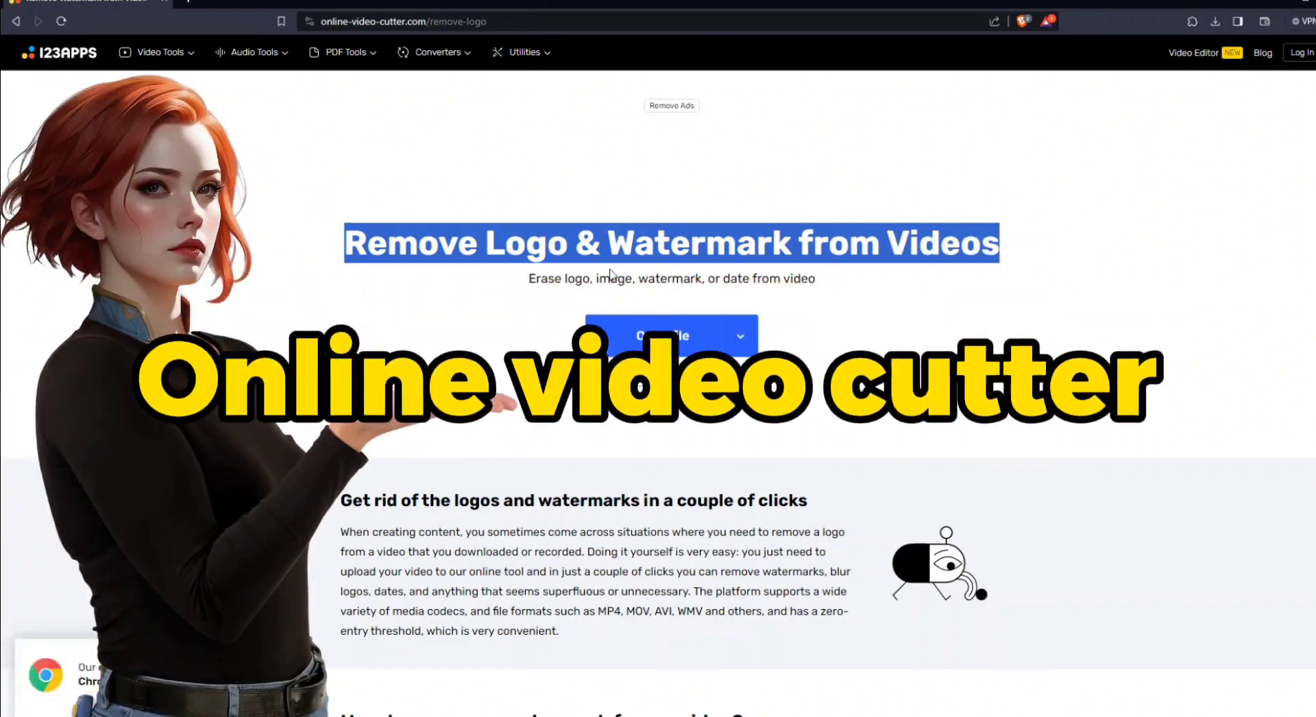
pyautogui.click(671, 336)
pyautogui.doubleClick(401, 114)
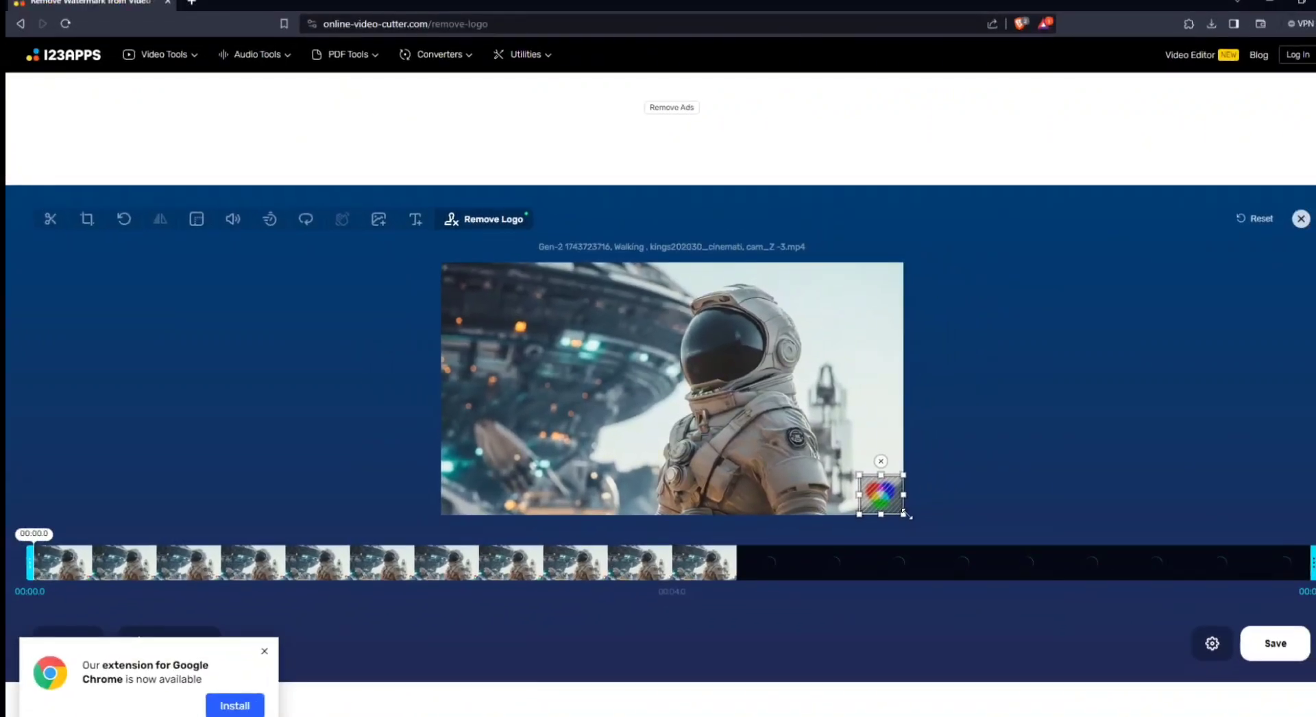
pyautogui.click(1283, 647)
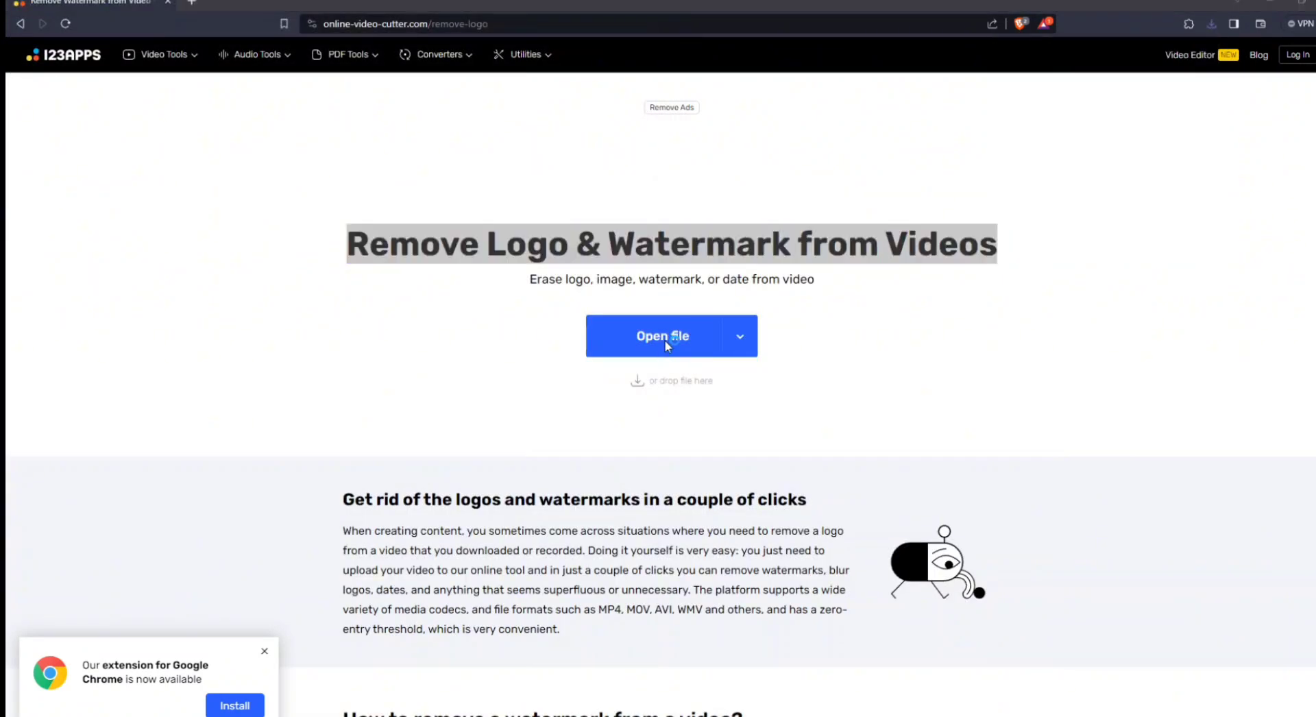
# - Cover the bottom-right logo on a second clip and save it without the watermark
pyautogui.click(666, 345)
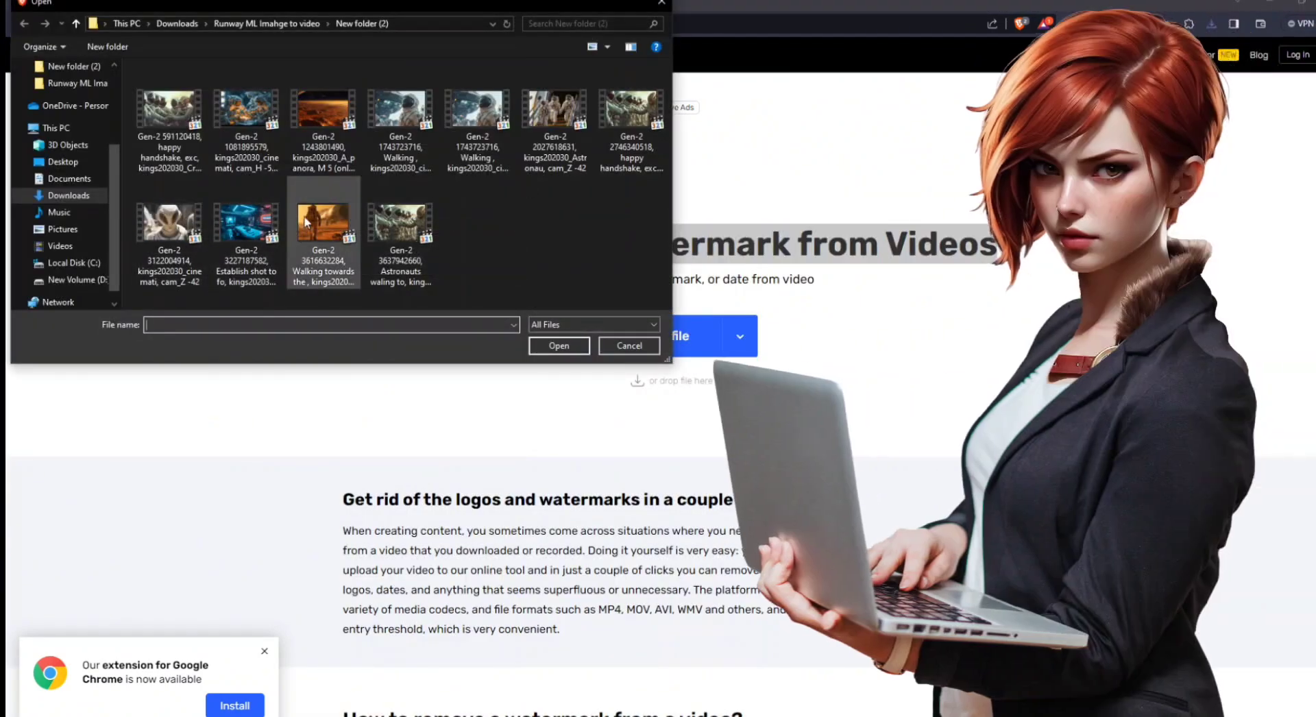
pyautogui.doubleClick(305, 216)
pyautogui.moveTo(858, 473); pyautogui.dragTo(917, 519)
pyautogui.click(1276, 644)
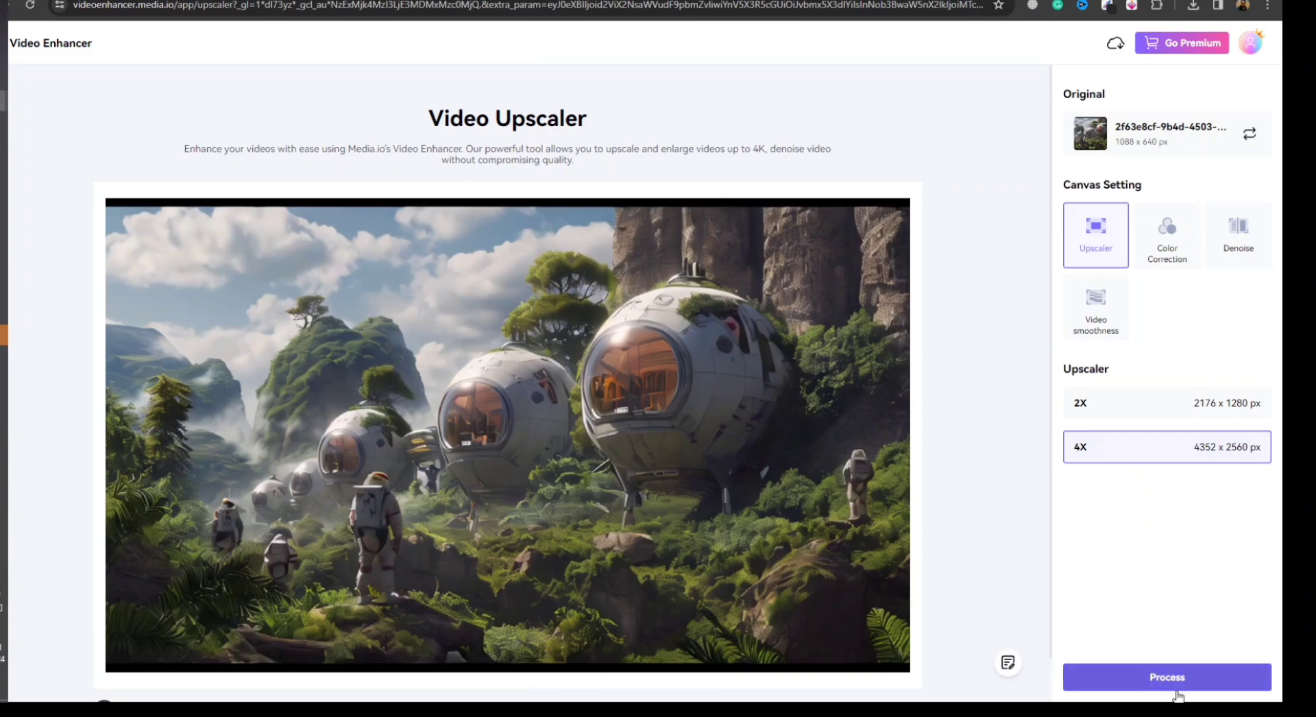
# - Process the jungle-domes clip with 4X upscaling to 4352 x 2560 px
pyautogui.click(1162, 686)
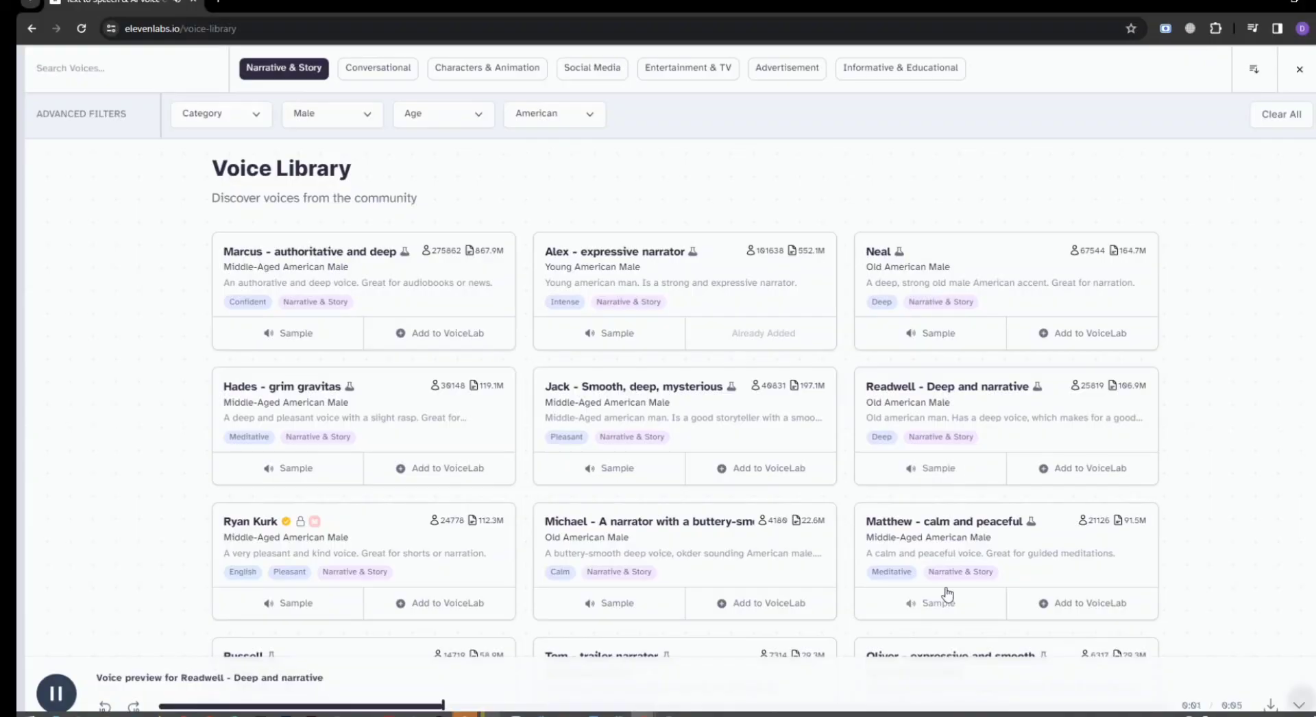
# - Add the Readwell - Deep and narrative voice to VoiceLab and select it for speech synthesis
pyautogui.click(1089, 468)
pyautogui.click(829, 432)
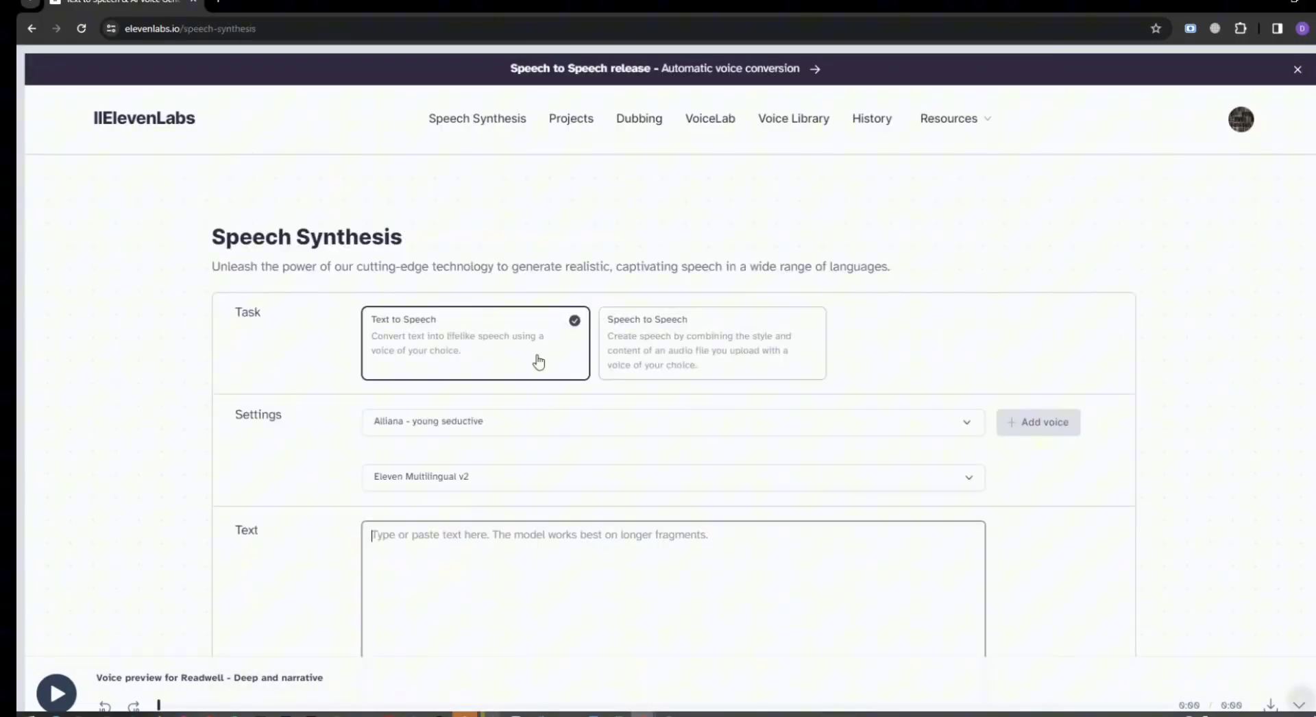
pyautogui.click(535, 421)
pyautogui.click(439, 582)
# - Paste the story's opening paragraph, generate the narration, and preview the Alex voice sample
pyautogui.scroll(-4, 544, 398)
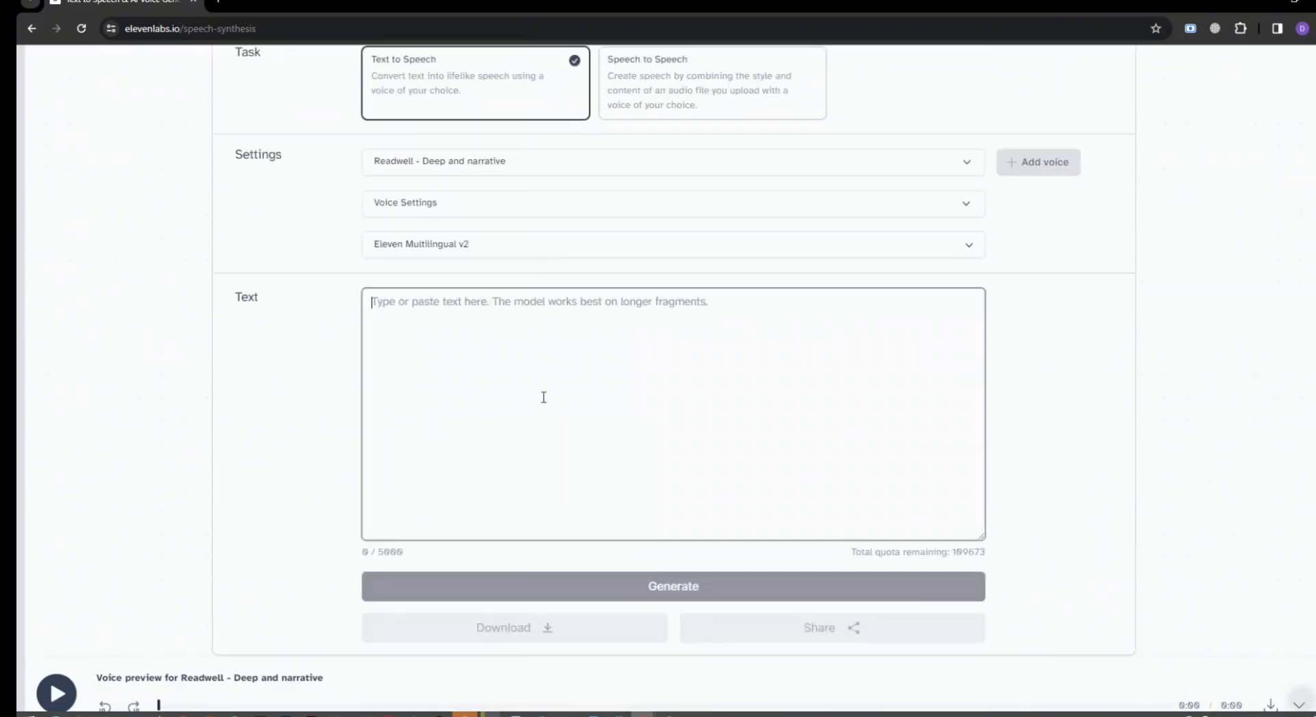
pyautogui.write('In the vast, starlit expanse of space, a sleek, futuristic space station orbits a distant, uncharted planet. The station, named "Harmony," is home to a diverse crew of astronauts, each skilled in different aspects of space exploration and scientific research.')
pyautogui.click(660, 593)
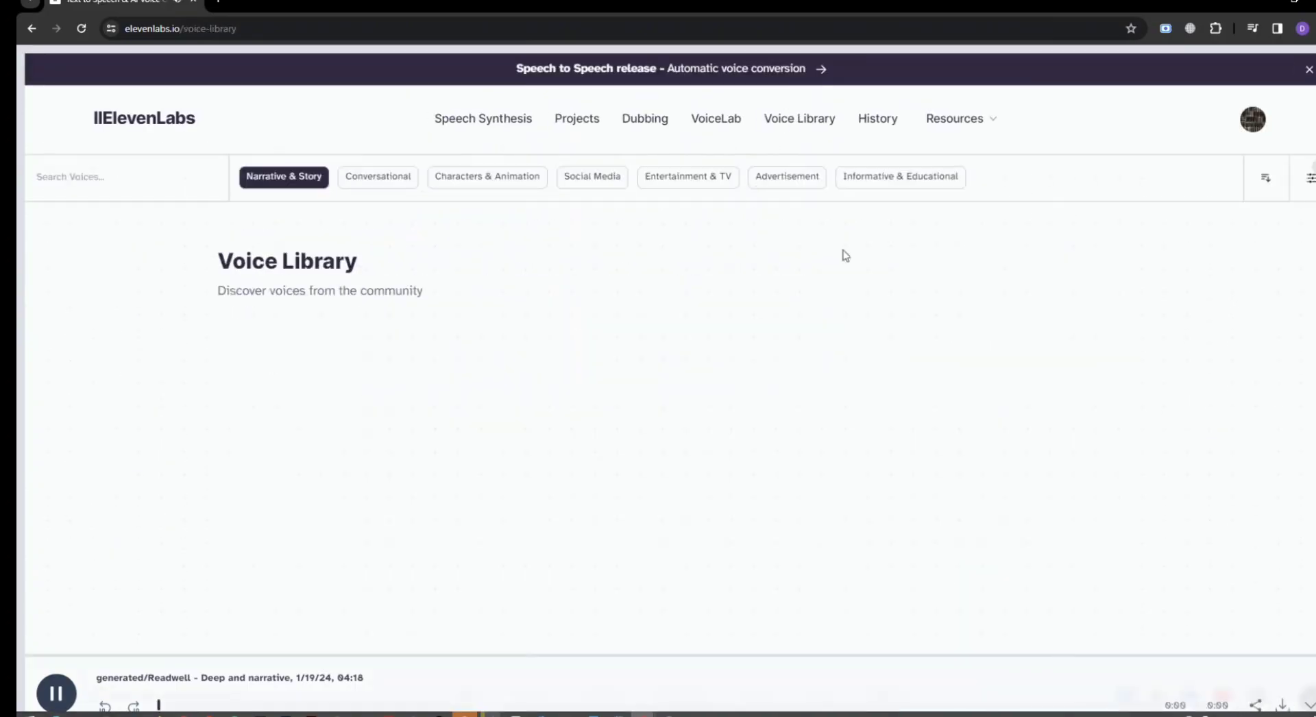
pyautogui.click(611, 425)
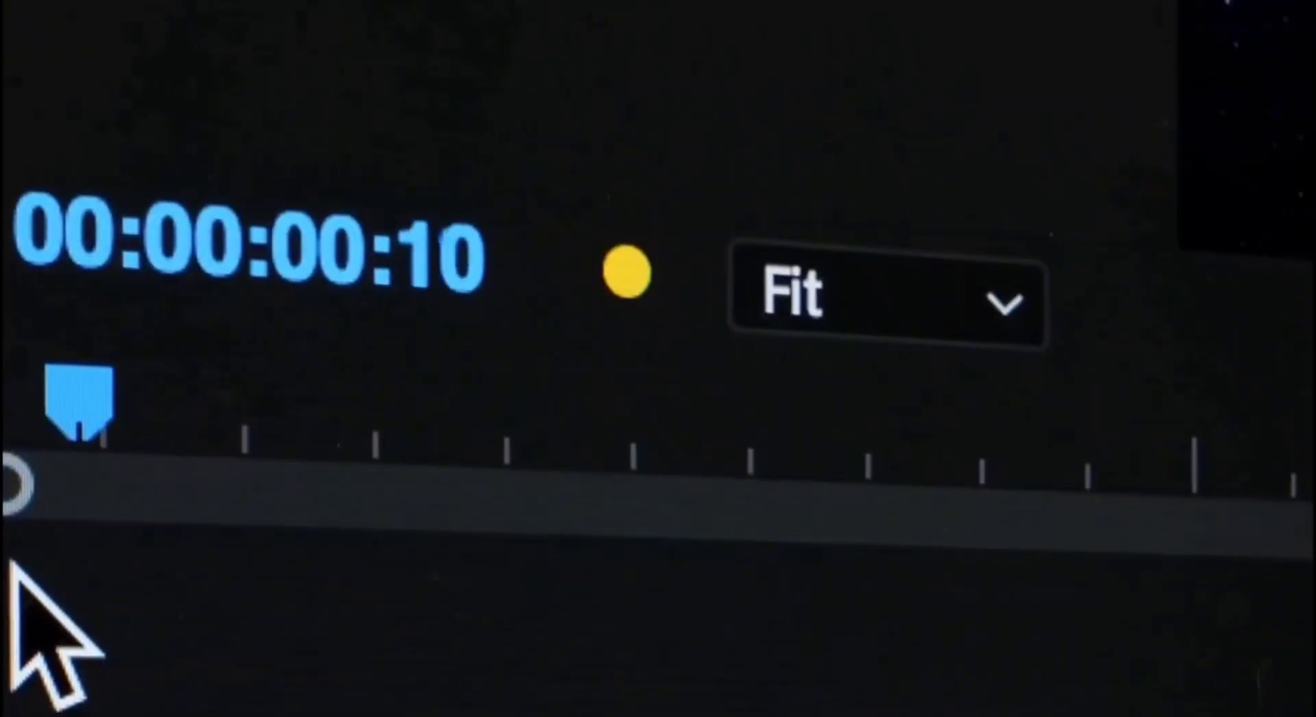